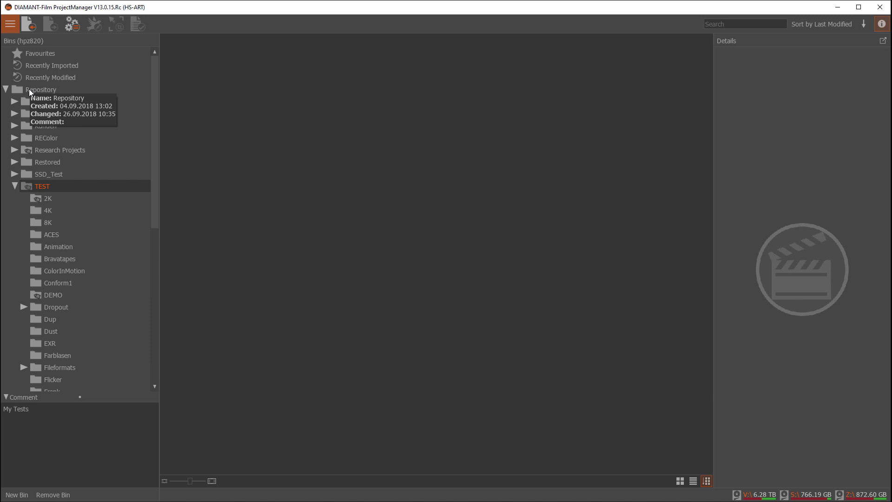
- Add a new bin called Importtest under the TEST bin from its context menu
{"action": "right_click", "coordinate": [33, 187]}
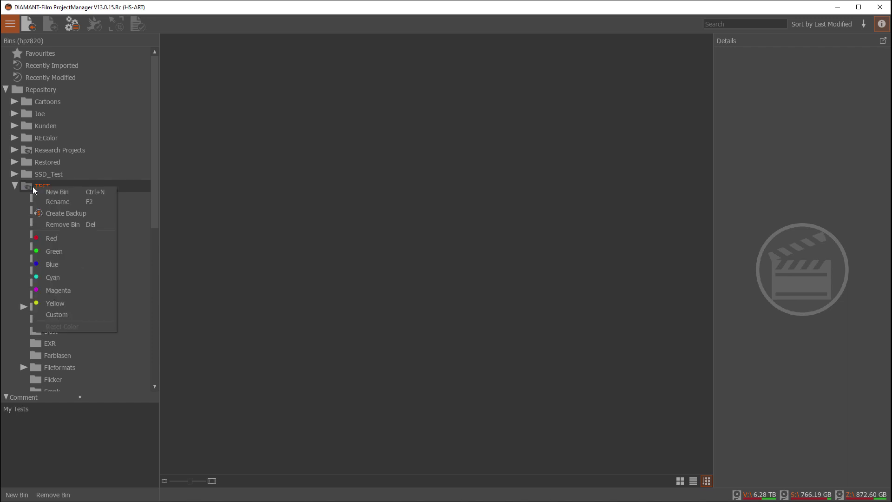
{"action": "left_click", "coordinate": [61, 192]}
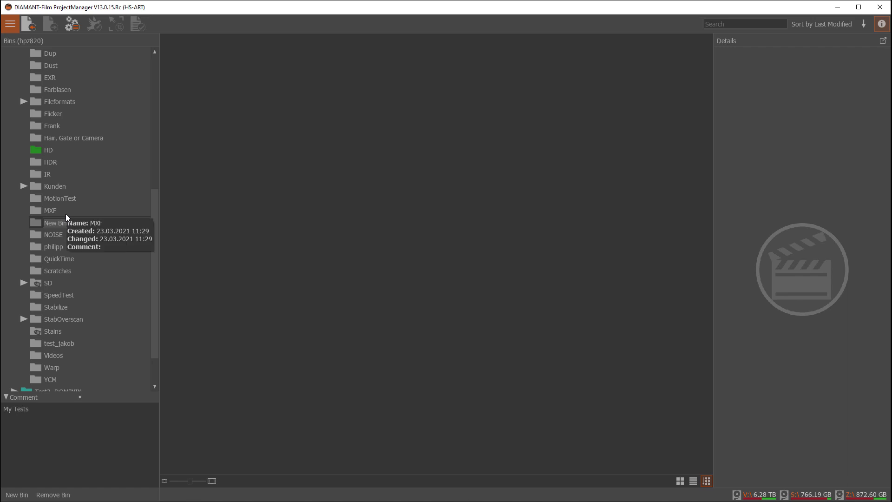
{"action": "type", "text": "Impo"}
{"action": "type", "text": "rtt"}
{"action": "key", "text": "Return"}
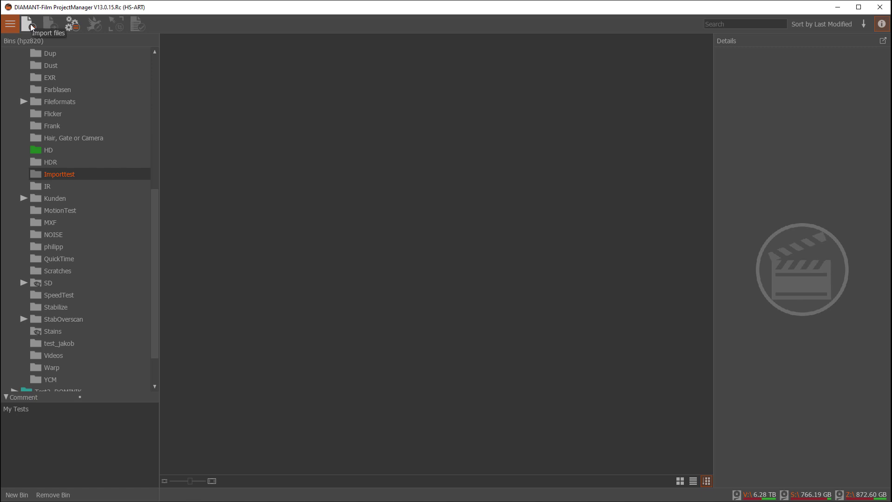
{"action": "left_click", "coordinate": [31, 27]}
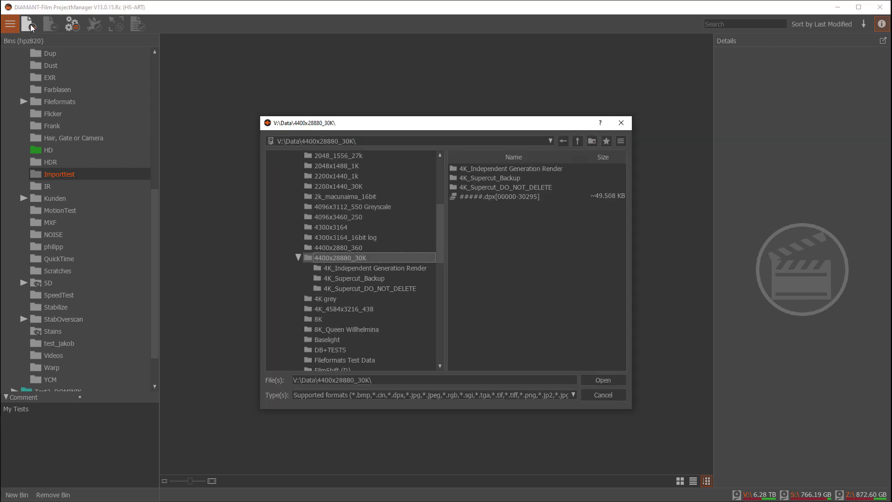
{"action": "left_click_drag", "start_coordinate": [381, 128], "coordinate": [345, 95]}
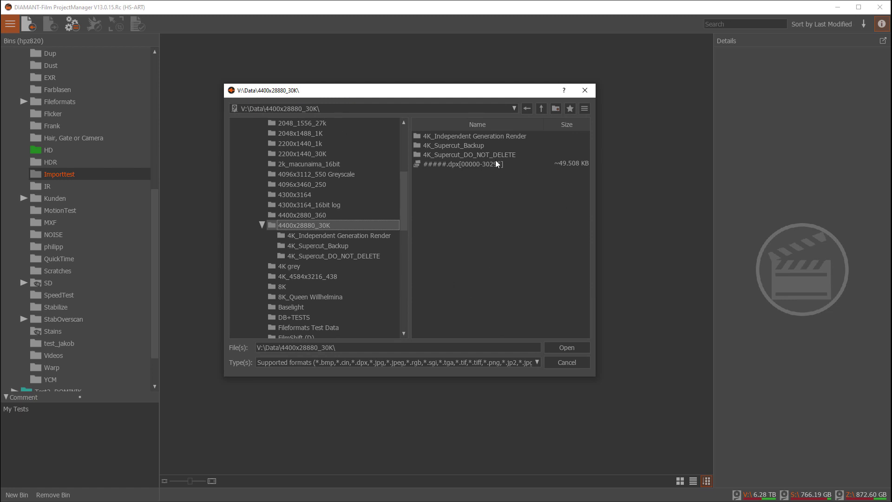
{"action": "left_click", "coordinate": [448, 166]}
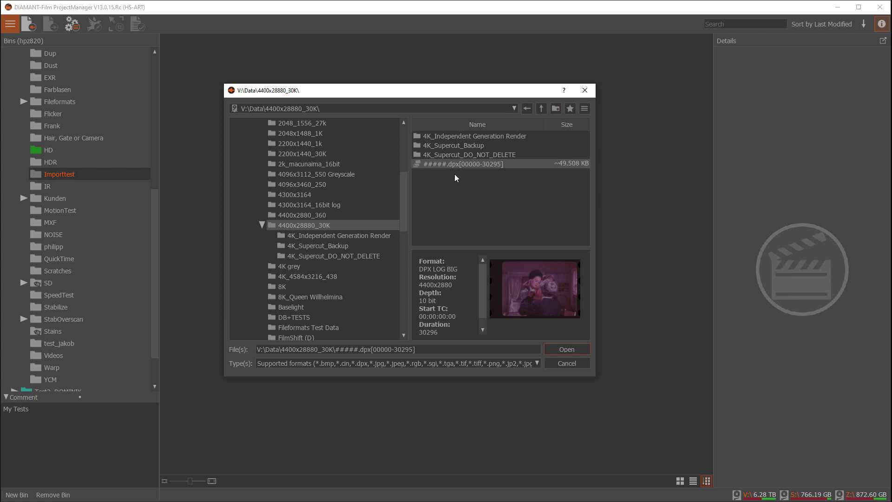
{"action": "mouse_move", "coordinate": [481, 286]}
{"action": "left_mouse_down"}
{"action": "mouse_move", "coordinate": [484, 296]}
{"action": "mouse_move", "coordinate": [483, 276]}
{"action": "left_mouse_up"}
{"action": "left_click_drag", "start_coordinate": [347, 90], "coordinate": [355, 77]}
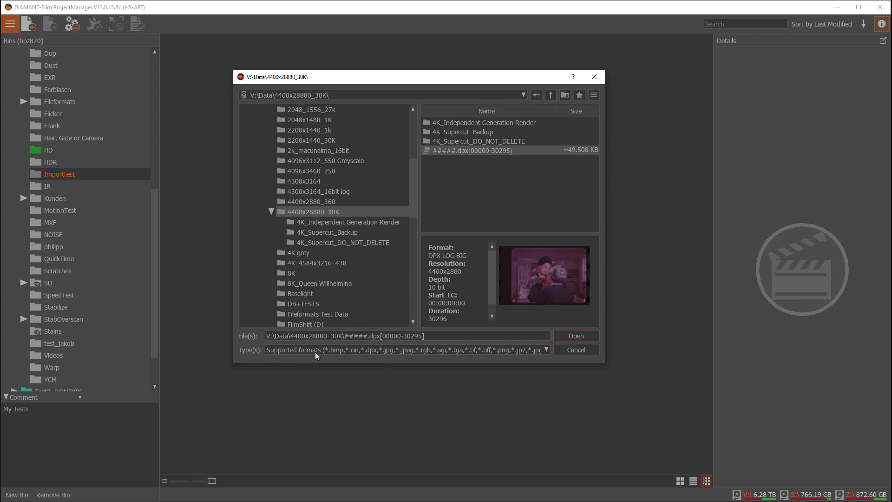
{"action": "left_click", "coordinate": [545, 349]}
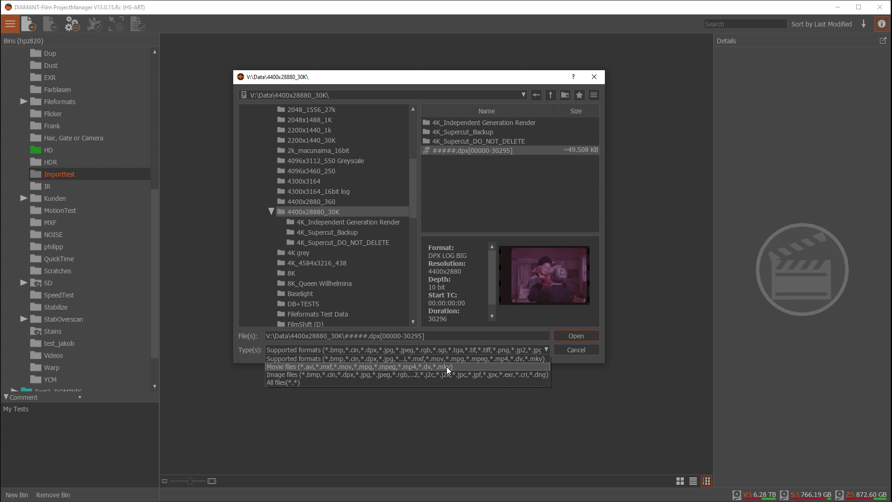
{"action": "left_click", "coordinate": [478, 152]}
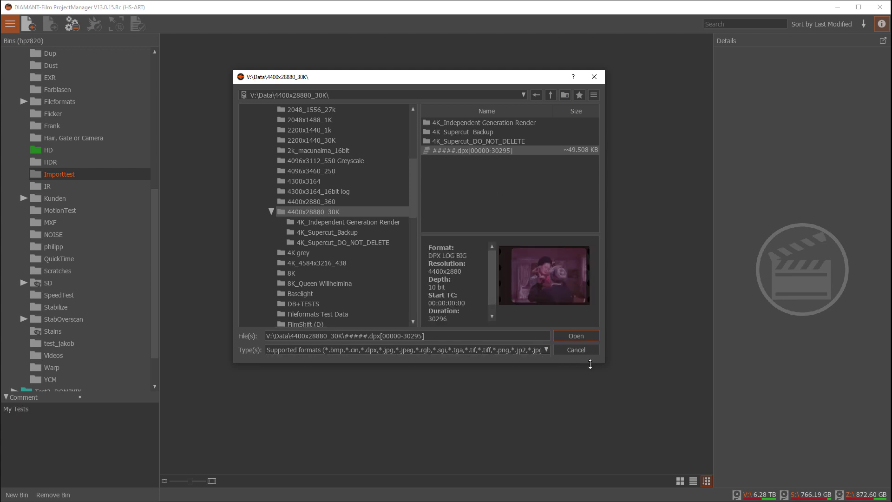
{"action": "left_click", "coordinate": [581, 333]}
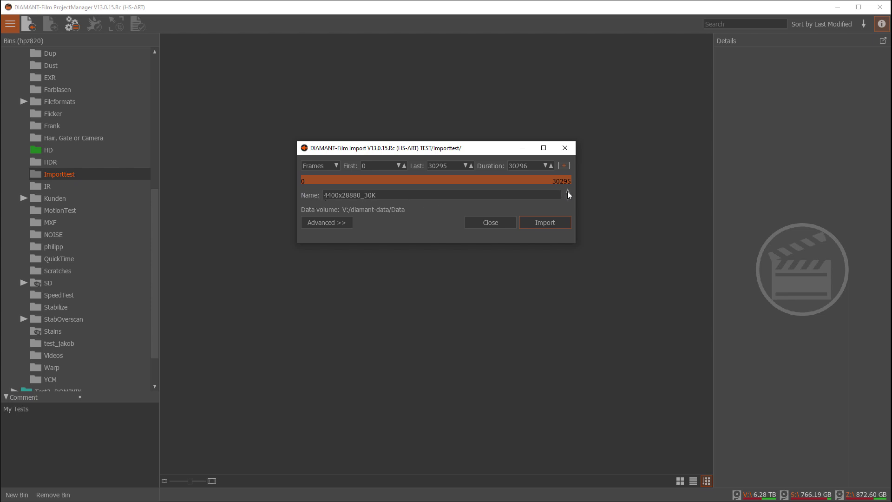
{"action": "type", "text": "Data"}
- Replace the clip name 4400x28880_30K with Test1 in the import dialog
{"action": "left_click", "coordinate": [568, 197]}
{"action": "left_click_drag", "start_coordinate": [427, 196], "coordinate": [313, 190]}
{"action": "type", "text": "Test1"}
- Expand Test1's advanced import options, keeping V:/diamant-data/Data as the storage volume
{"action": "left_click", "coordinate": [327, 223]}
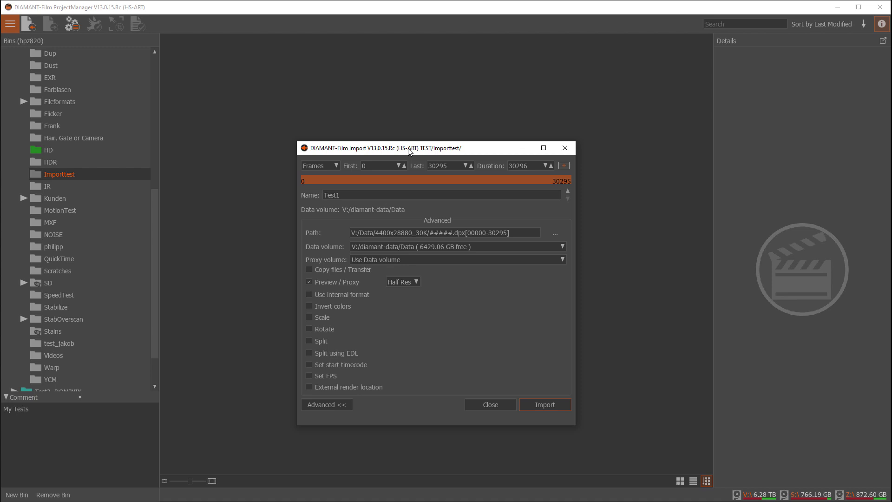
{"action": "left_click_drag", "start_coordinate": [411, 148], "coordinate": [414, 97]}
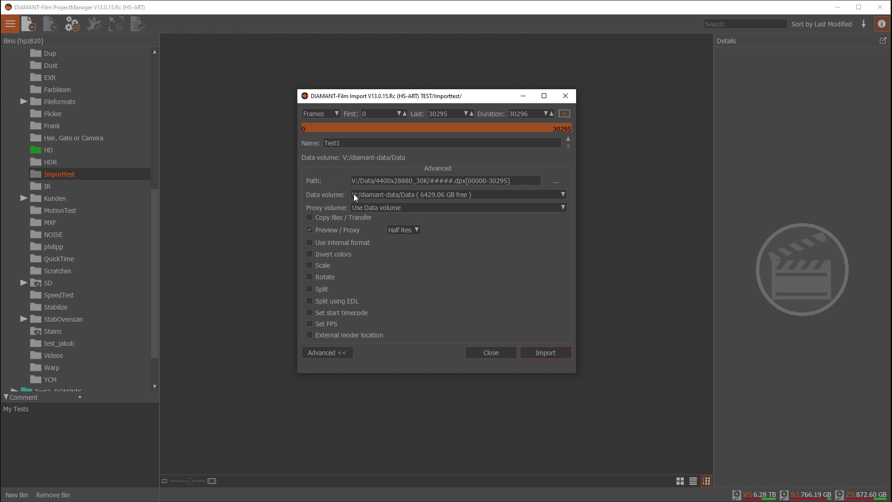
{"action": "left_click", "coordinate": [552, 193]}
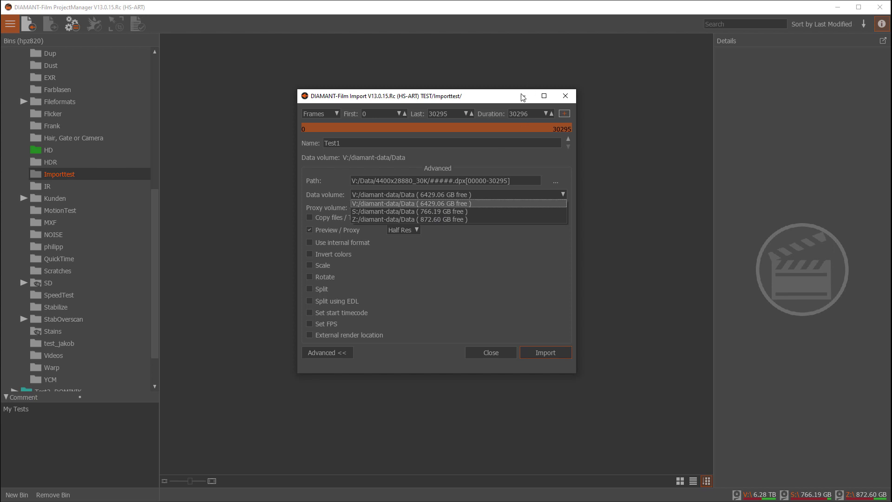
{"action": "left_click", "coordinate": [494, 98]}
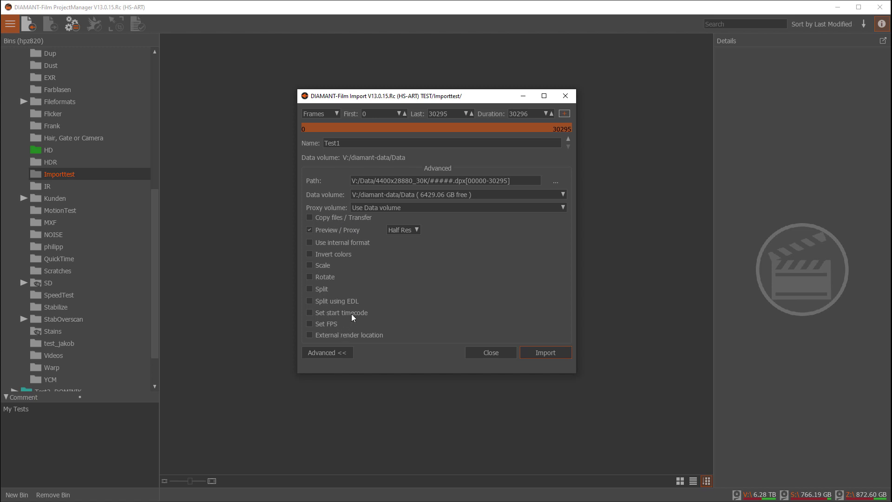
{"action": "left_click_drag", "start_coordinate": [487, 96], "coordinate": [492, 73]}
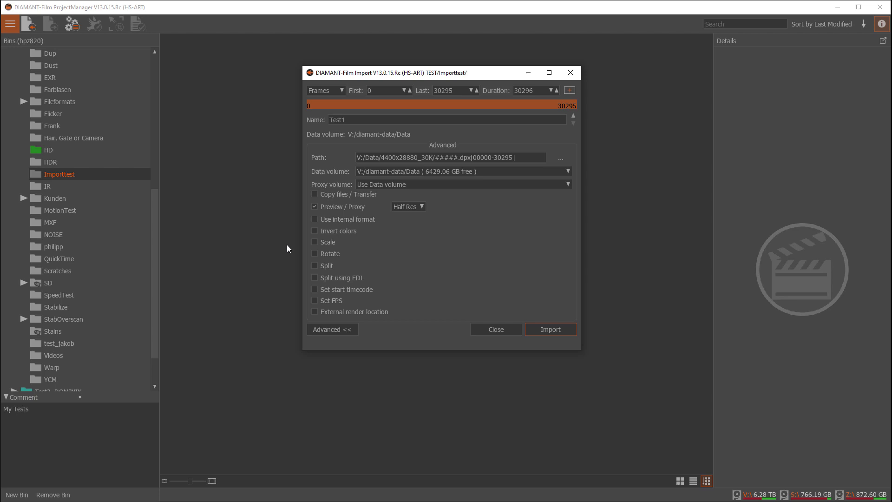
{"action": "left_click", "coordinate": [317, 265]}
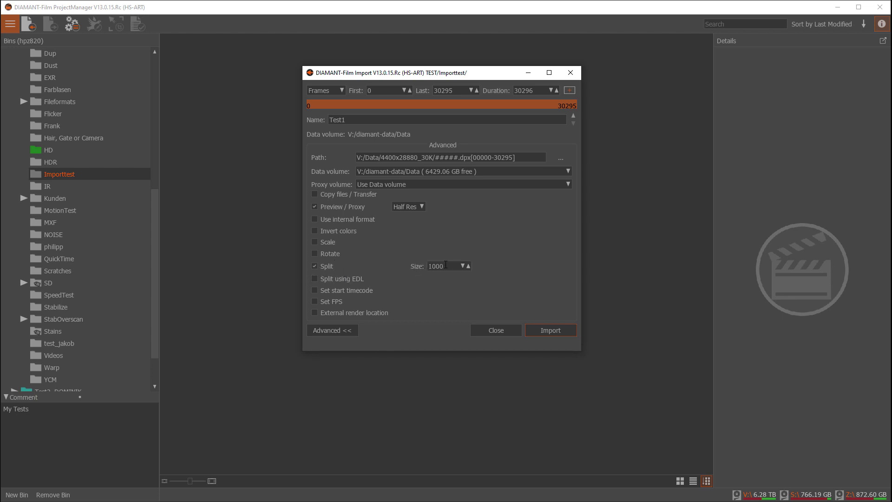
{"action": "left_click", "coordinate": [314, 265]}
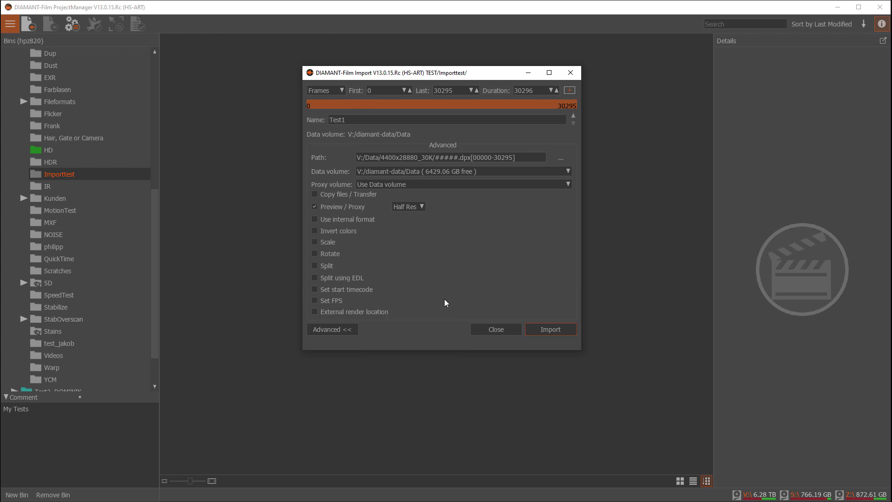
- Import the full Test1 sequence and bring the 4K_4584x3216_438 folder window on-screen
{"action": "left_click", "coordinate": [553, 328]}
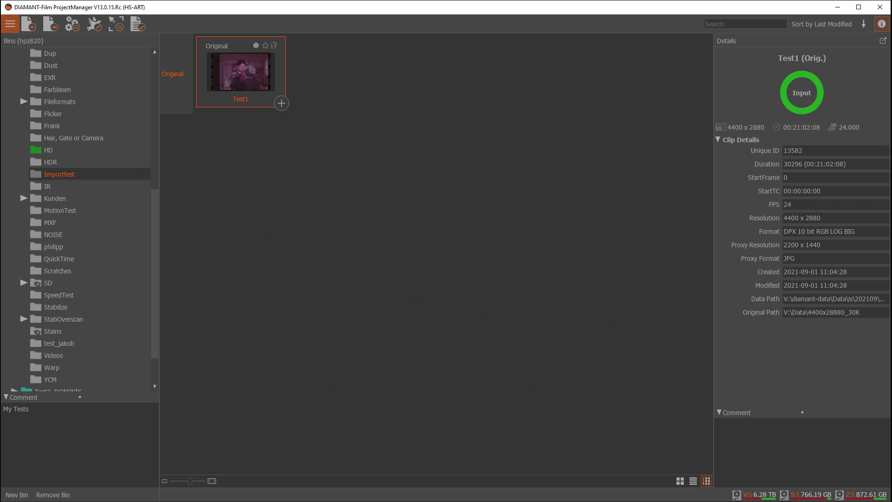
{"action": "left_click_drag", "start_coordinate": [0, 251], "coordinate": [585, 159]}
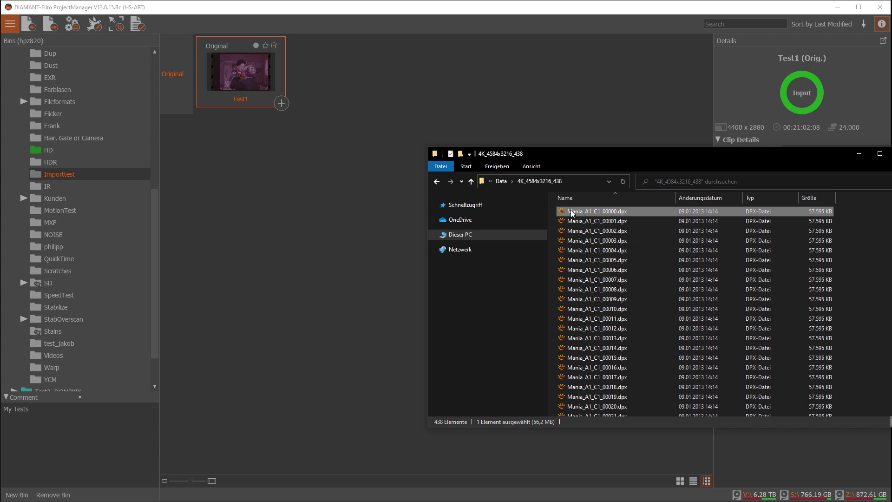
- Import frames 0–40 of the 4584x3216 DPX sequence as a clip named Test2
{"action": "left_click_drag", "start_coordinate": [572, 213], "coordinate": [290, 286]}
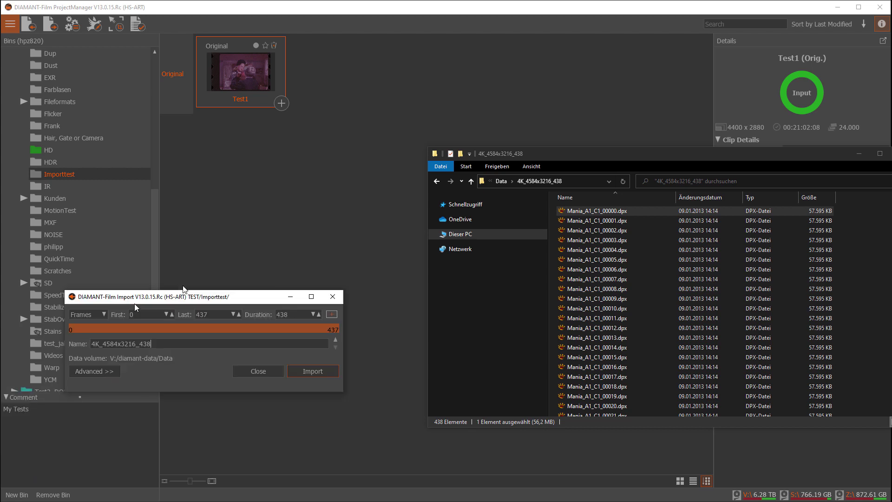
{"action": "left_click_drag", "start_coordinate": [130, 302], "coordinate": [264, 210]}
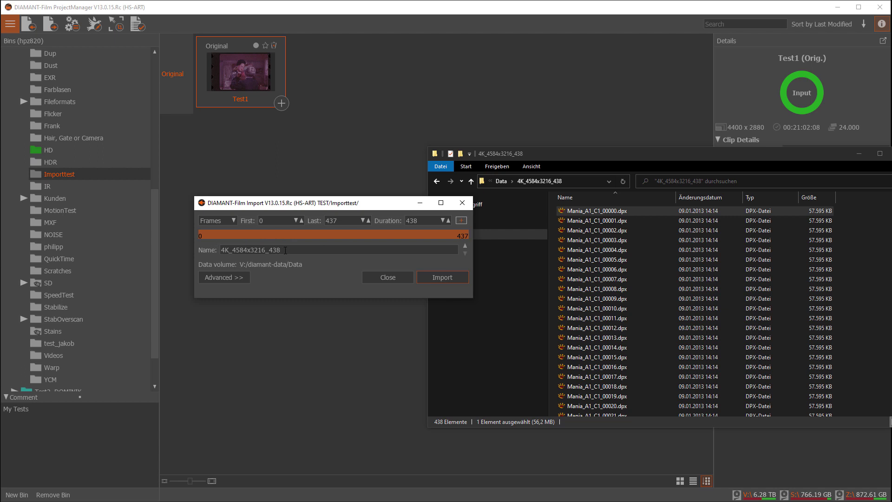
{"action": "left_click_drag", "start_coordinate": [286, 249], "coordinate": [159, 241]}
{"action": "type", "text": "Te"}
{"action": "type", "text": "st2"}
{"action": "double_click", "coordinate": [329, 221]}
{"action": "type", "text": "40"}
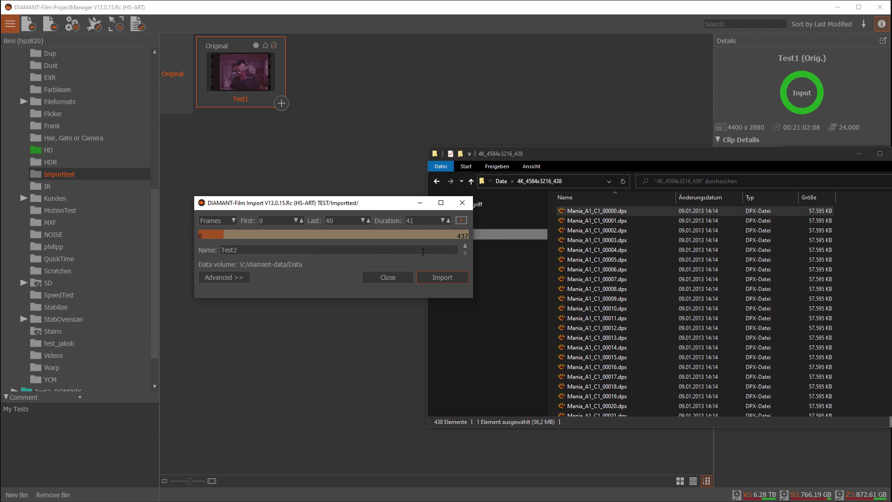
{"action": "left_click", "coordinate": [446, 278]}
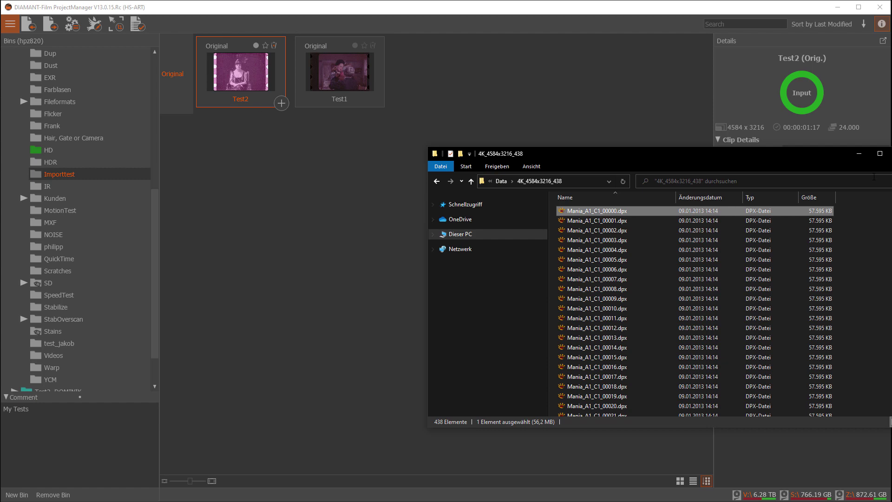
- Move the Explorer window off-screen and compare the Test1 and Test2 clip details
{"action": "left_click_drag", "start_coordinate": [823, 153], "coordinate": [1, 153]}
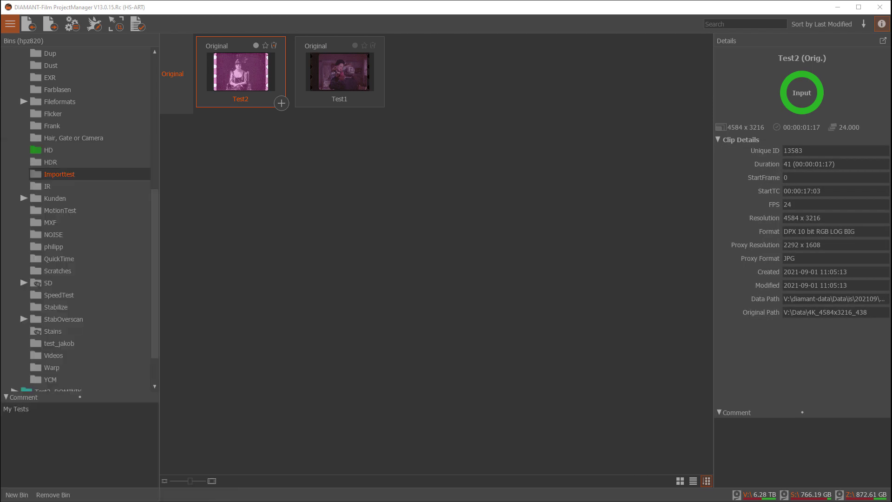
{"action": "left_click", "coordinate": [333, 68]}
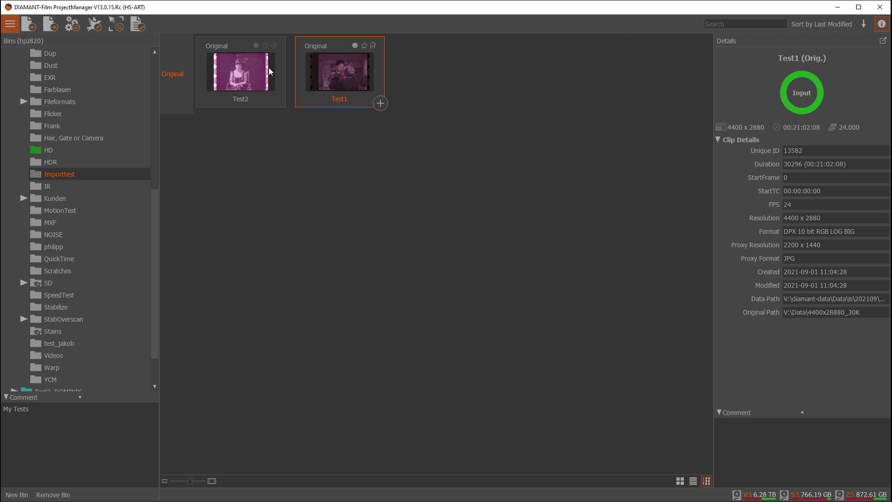
{"action": "left_click", "coordinate": [269, 68]}
{"action": "left_click", "coordinate": [316, 70]}
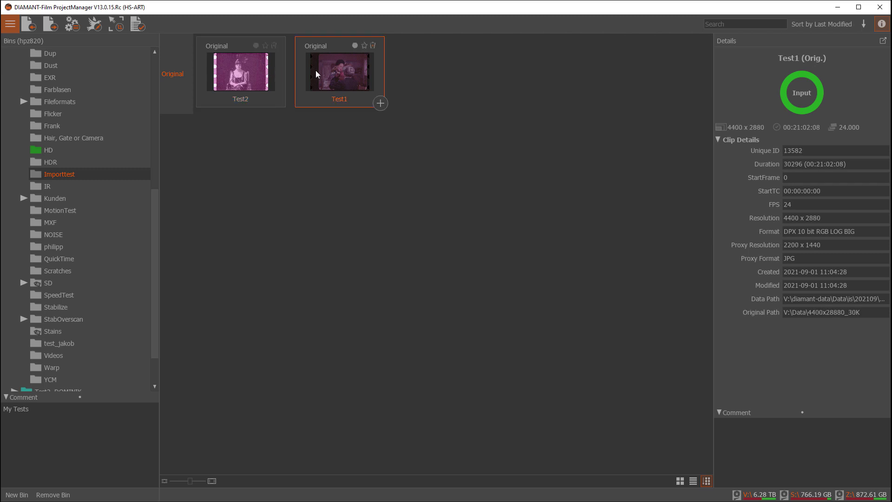